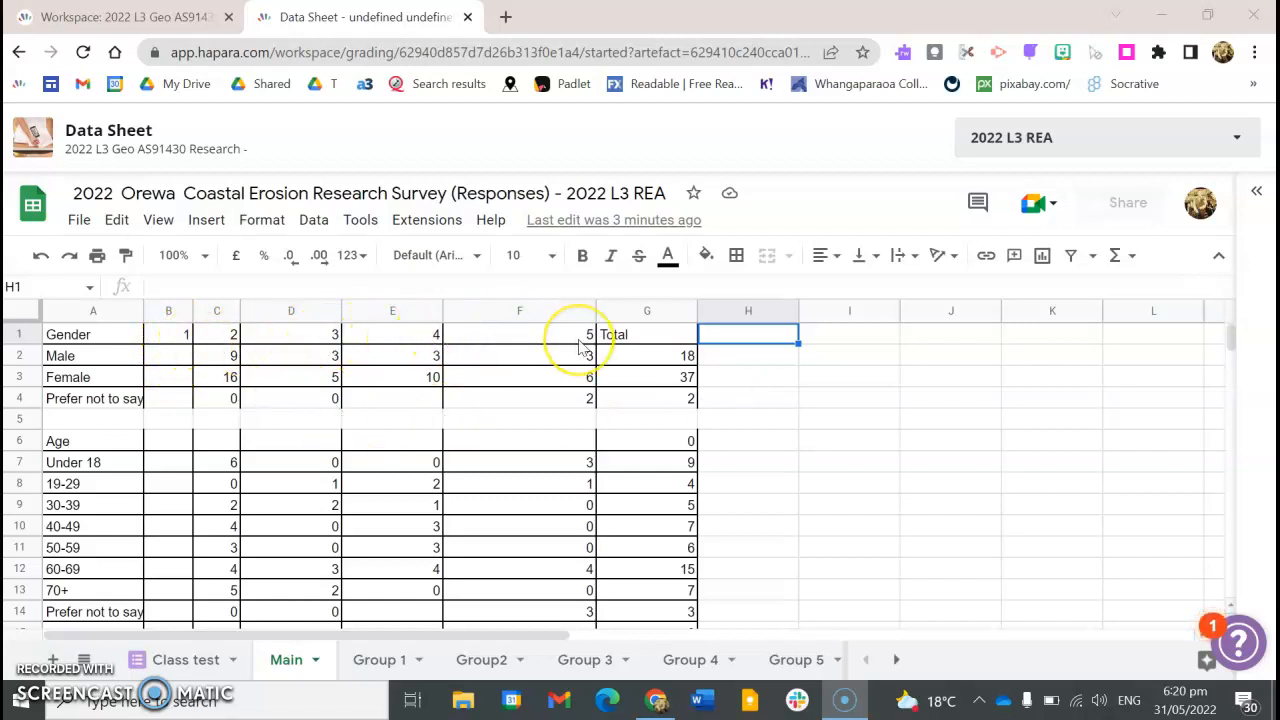
Hide columns B to F on the Main sheet.
{"action": "left_click", "coordinate": [168, 312]}
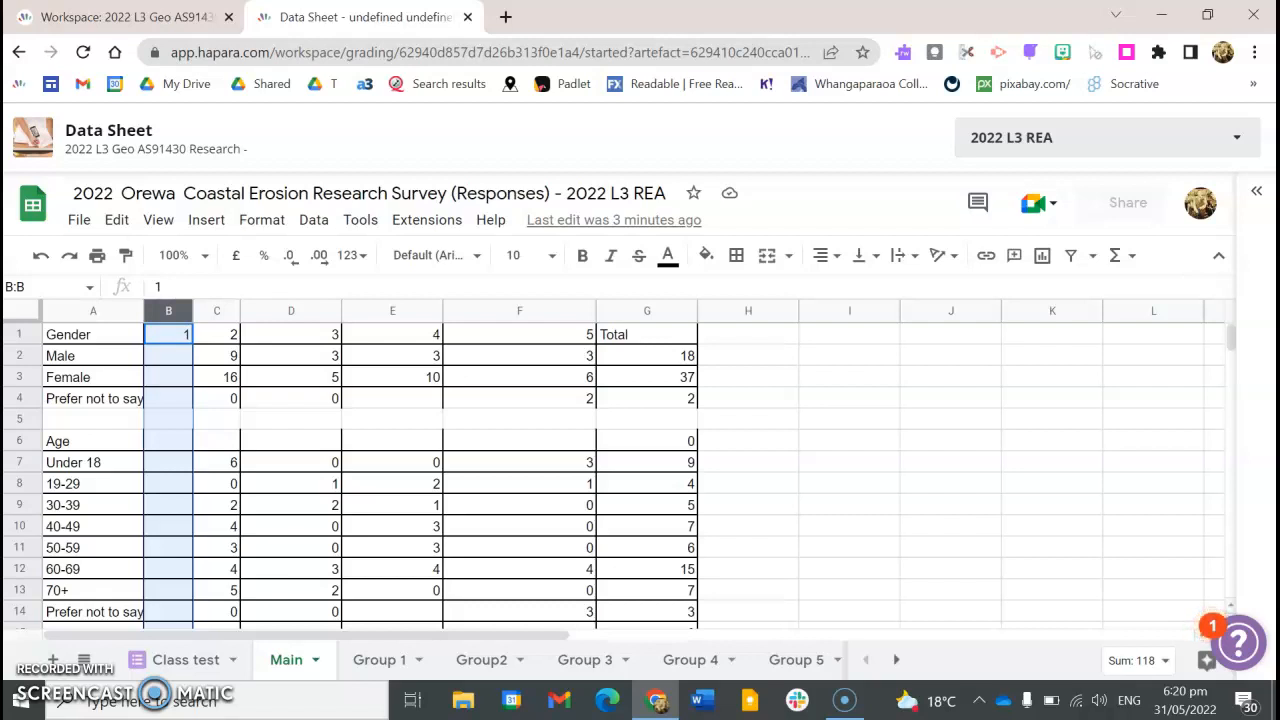
{"action": "left_click", "coordinate": [546, 311], "text": "shift"}
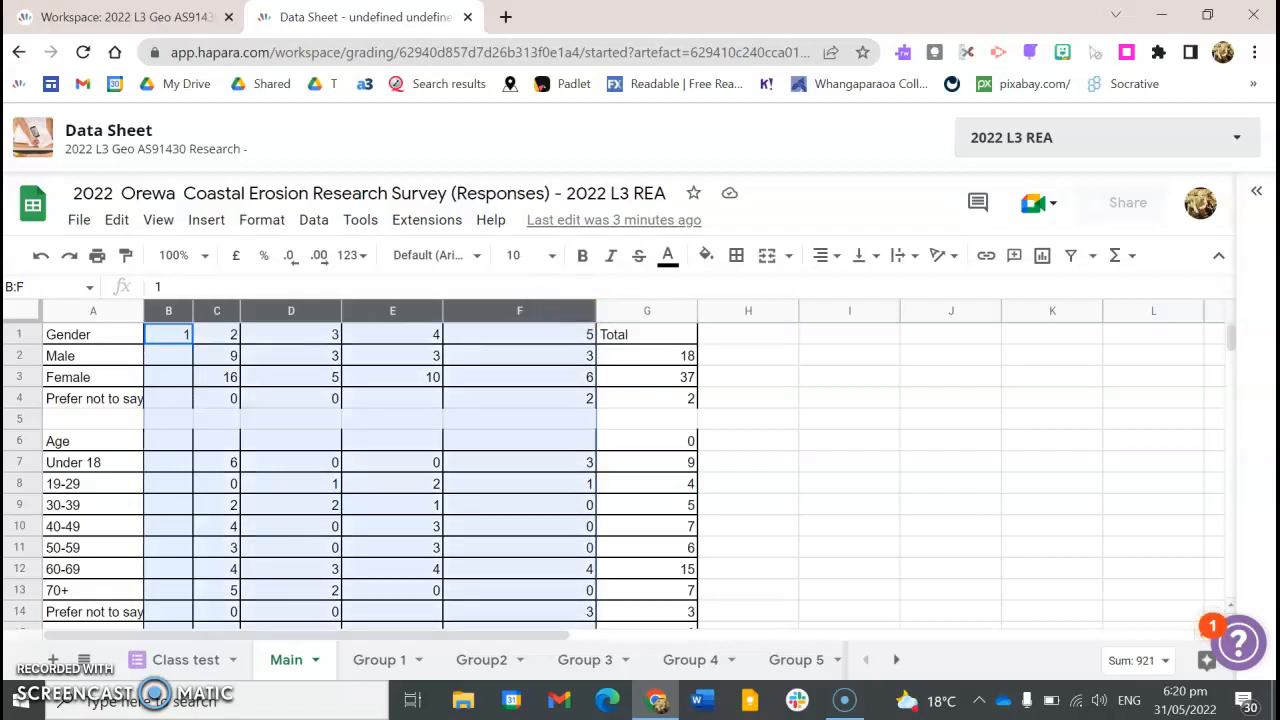
{"action": "right_click", "coordinate": [546, 312]}
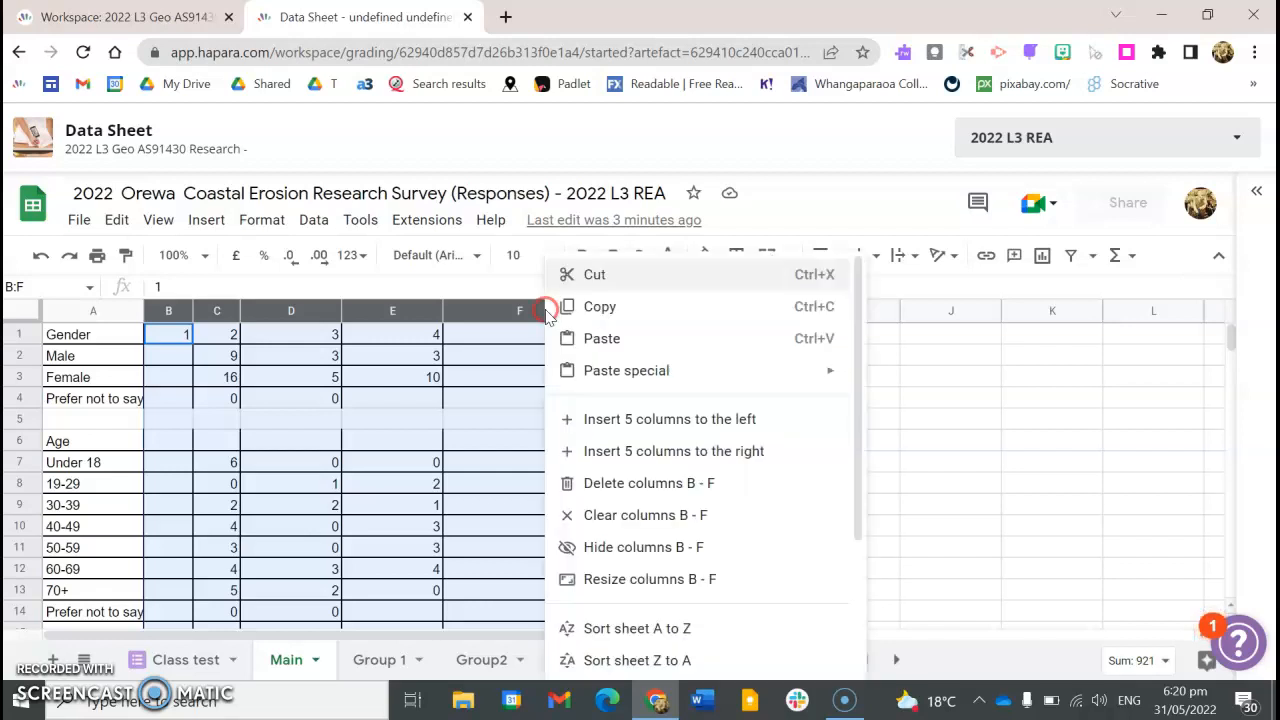
{"action": "left_click", "coordinate": [646, 553]}
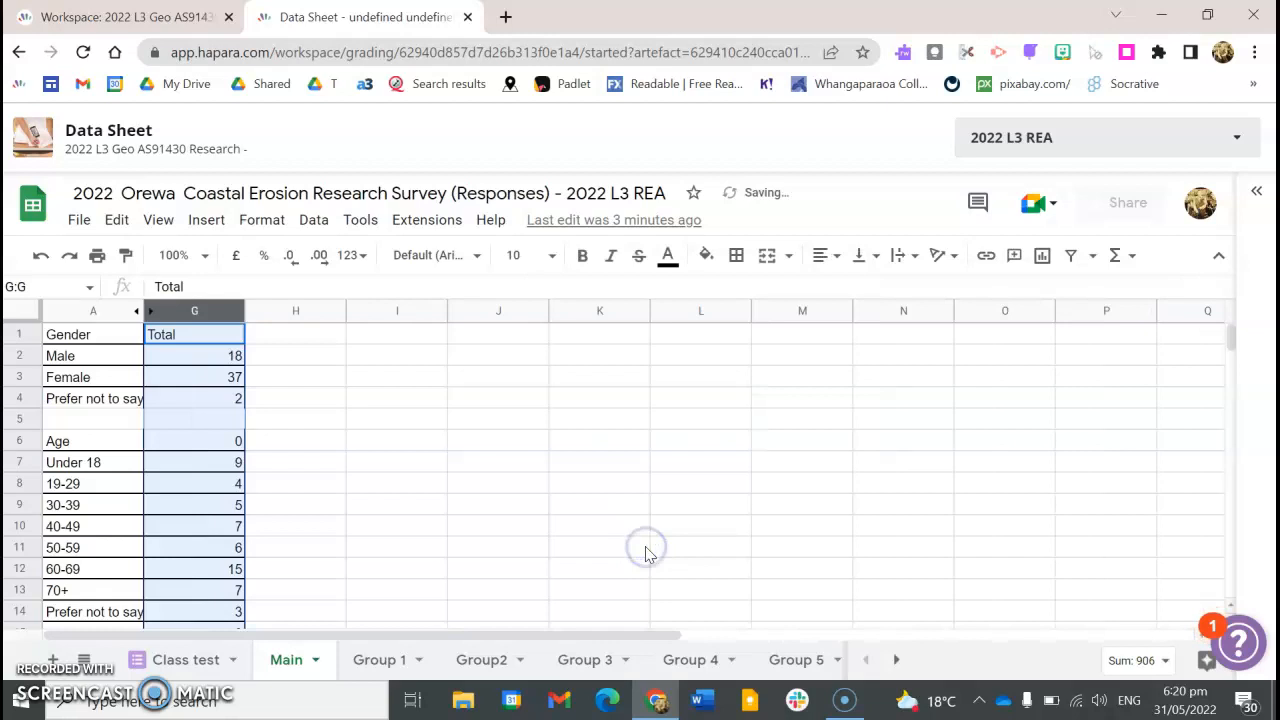
Insert a pie chart of the Gender table in A1:G4 and look at the alternative chart types.
{"action": "left_click", "coordinate": [89, 337]}
{"action": "left_click_drag", "start_coordinate": [107, 339], "coordinate": [177, 401]}
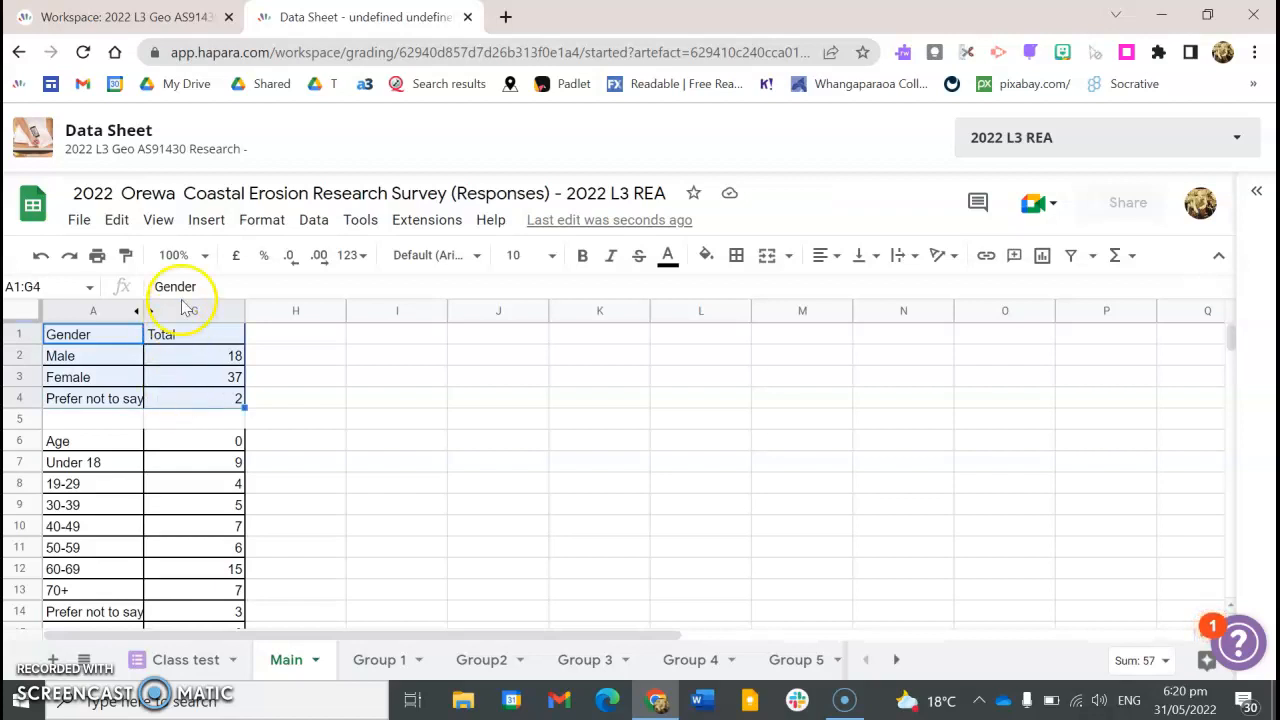
{"action": "left_click", "coordinate": [203, 222]}
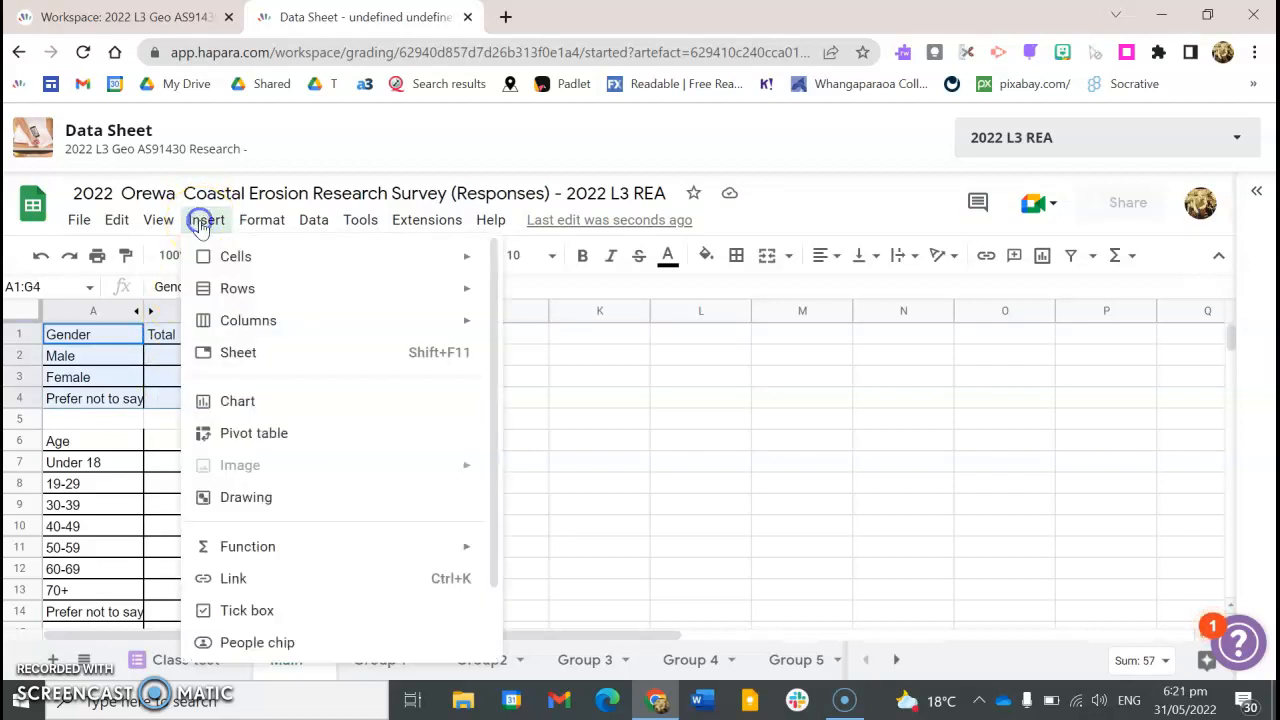
{"action": "left_click", "coordinate": [244, 410]}
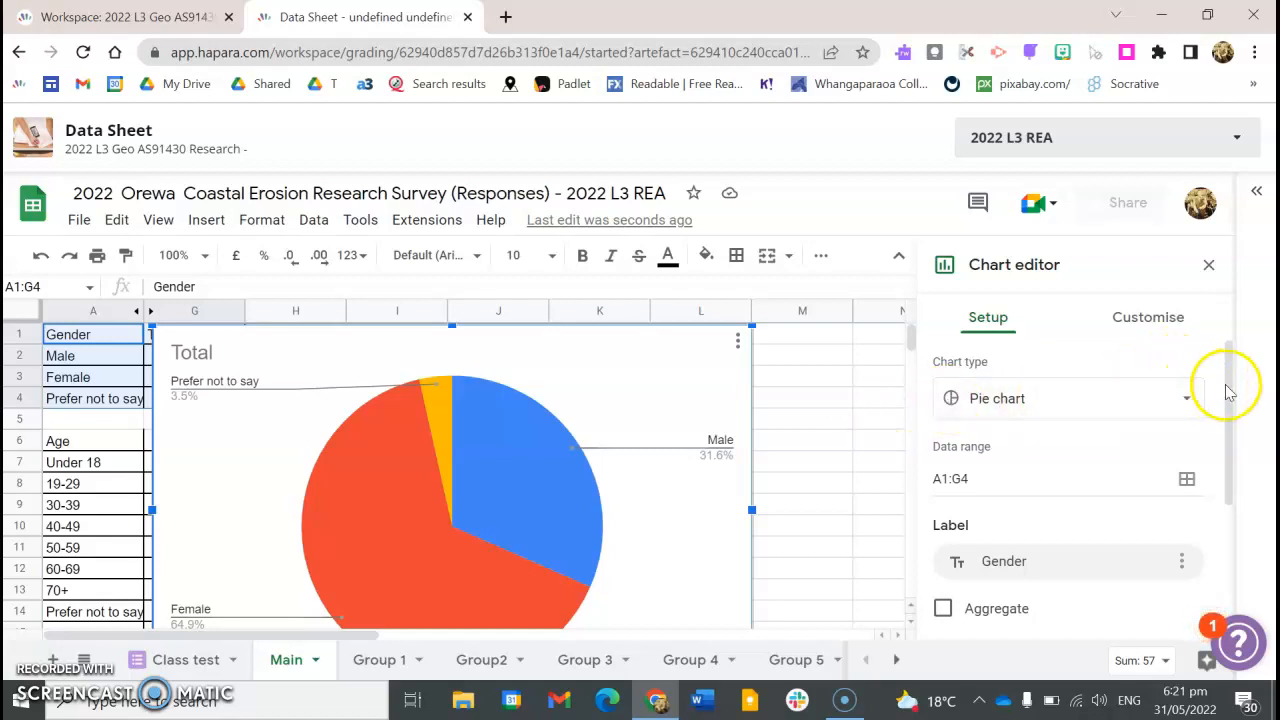
{"action": "mouse_move", "coordinate": [1231, 406]}
{"action": "left_mouse_down"}
{"action": "mouse_move", "coordinate": [1226, 417]}
{"action": "mouse_move", "coordinate": [1230, 405]}
{"action": "left_mouse_up"}
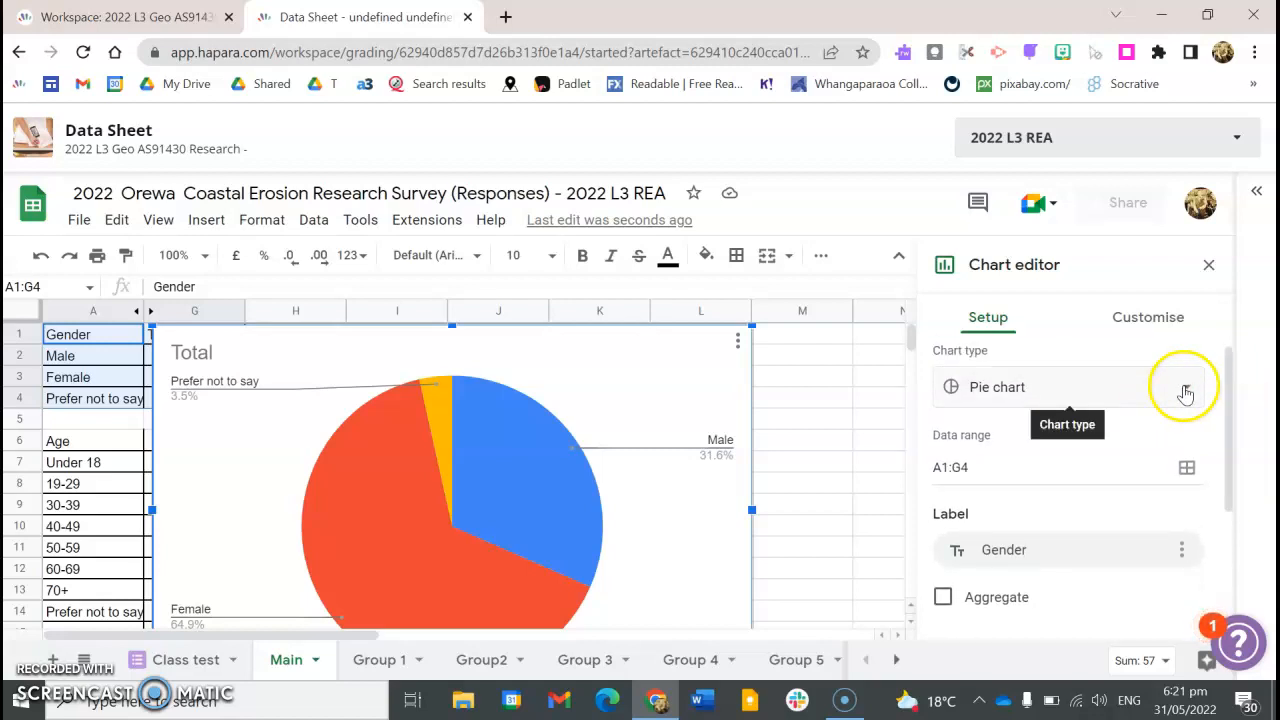
{"action": "left_click", "coordinate": [1185, 392]}
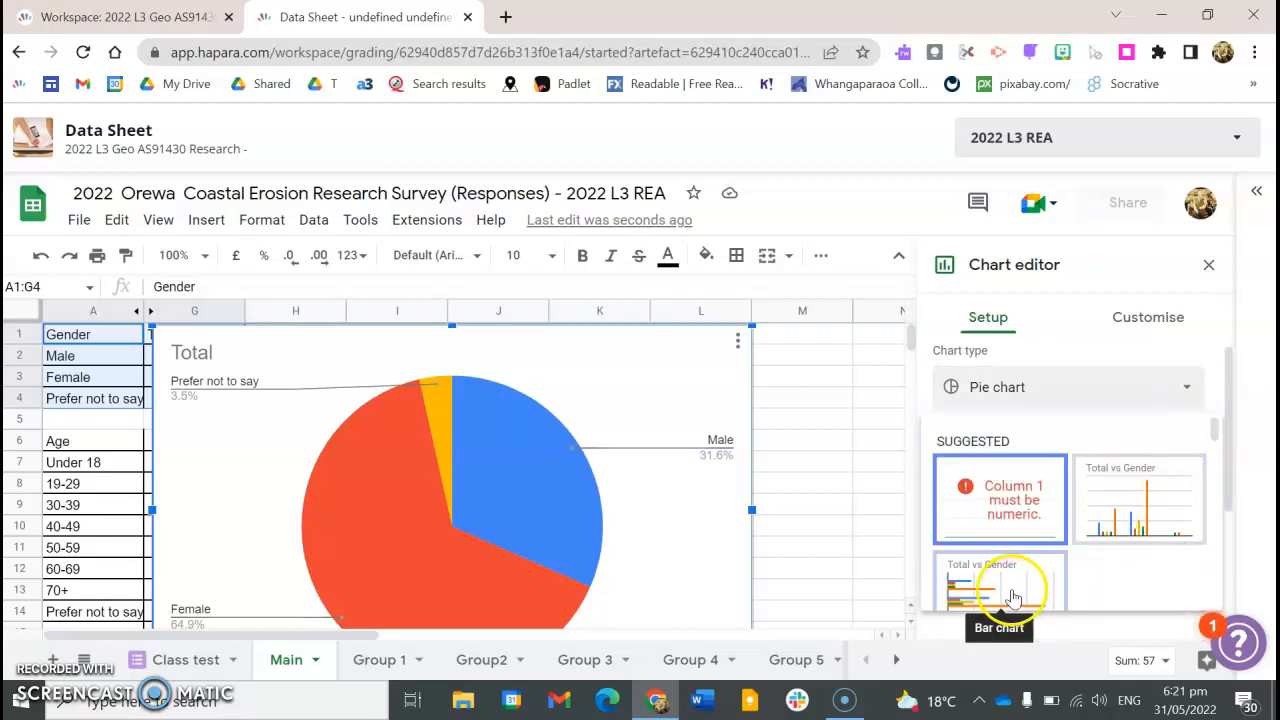
{"action": "left_click", "coordinate": [1048, 390]}
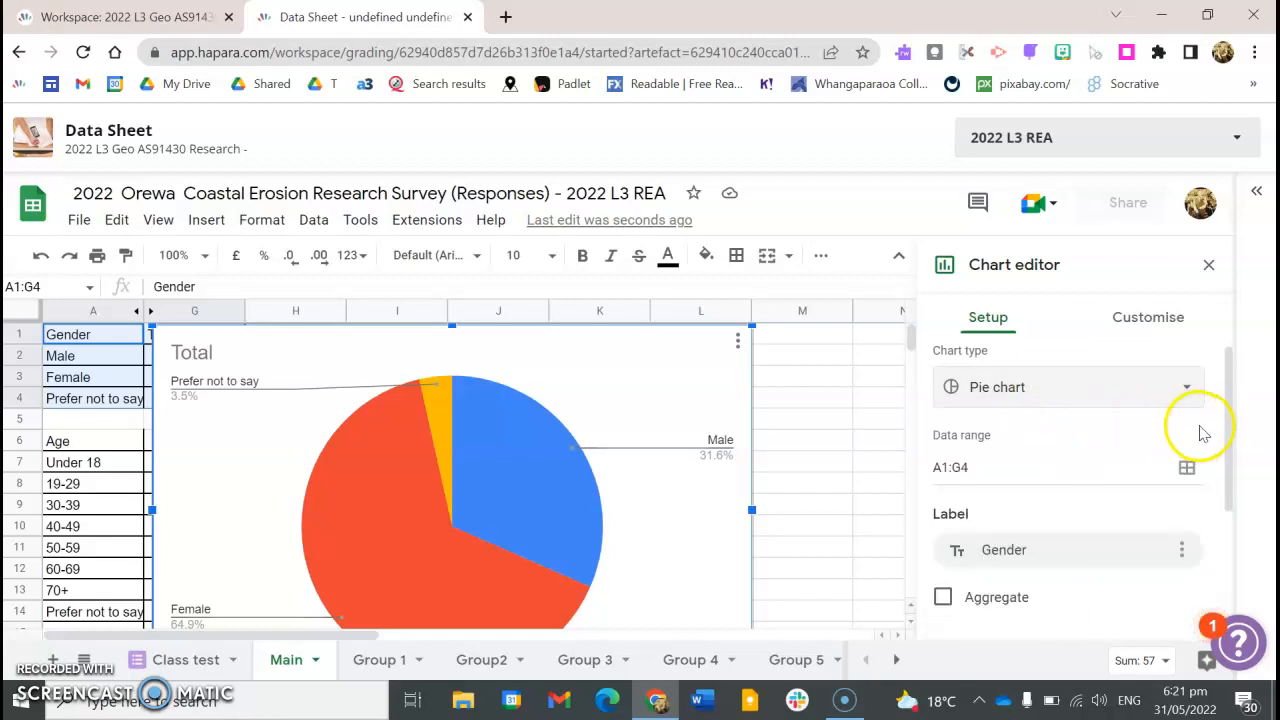
Title the pie chart "Graph1 Gender of Respondents" and display its legend options.
{"action": "left_click", "coordinate": [1158, 327]}
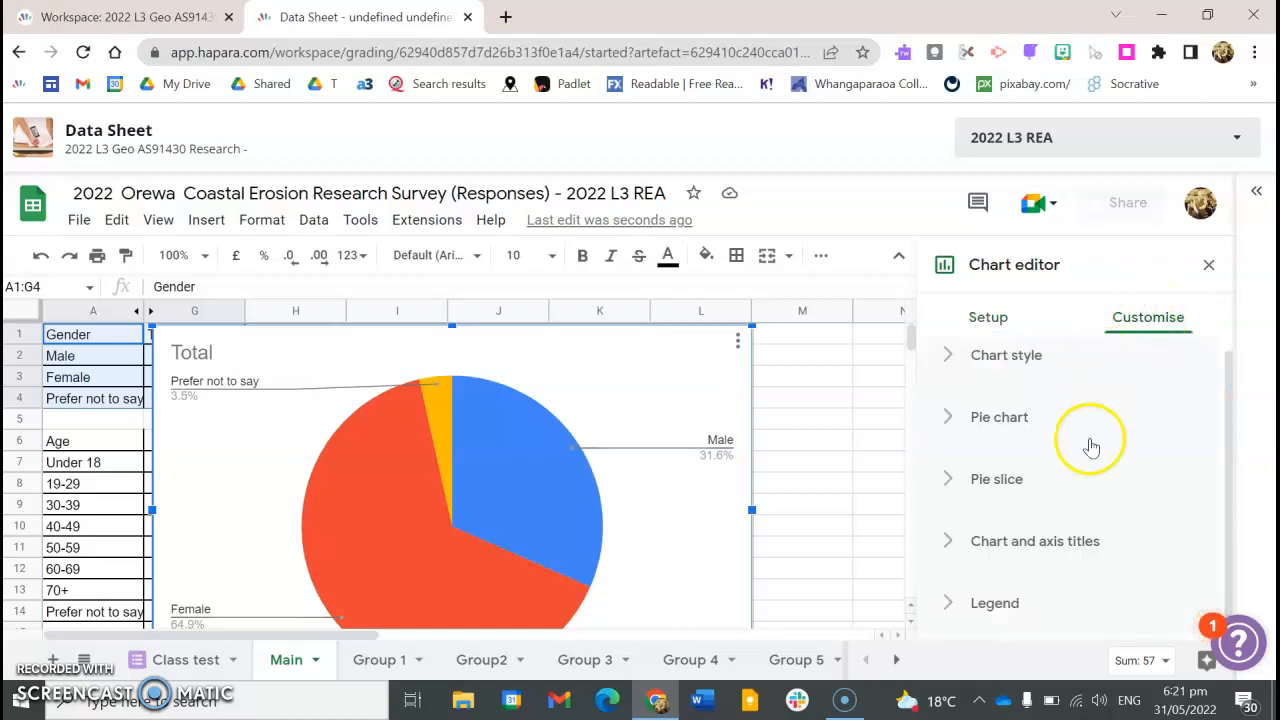
{"action": "left_click", "coordinate": [1080, 545]}
{"action": "left_click_drag", "start_coordinate": [1231, 421], "coordinate": [1234, 482]}
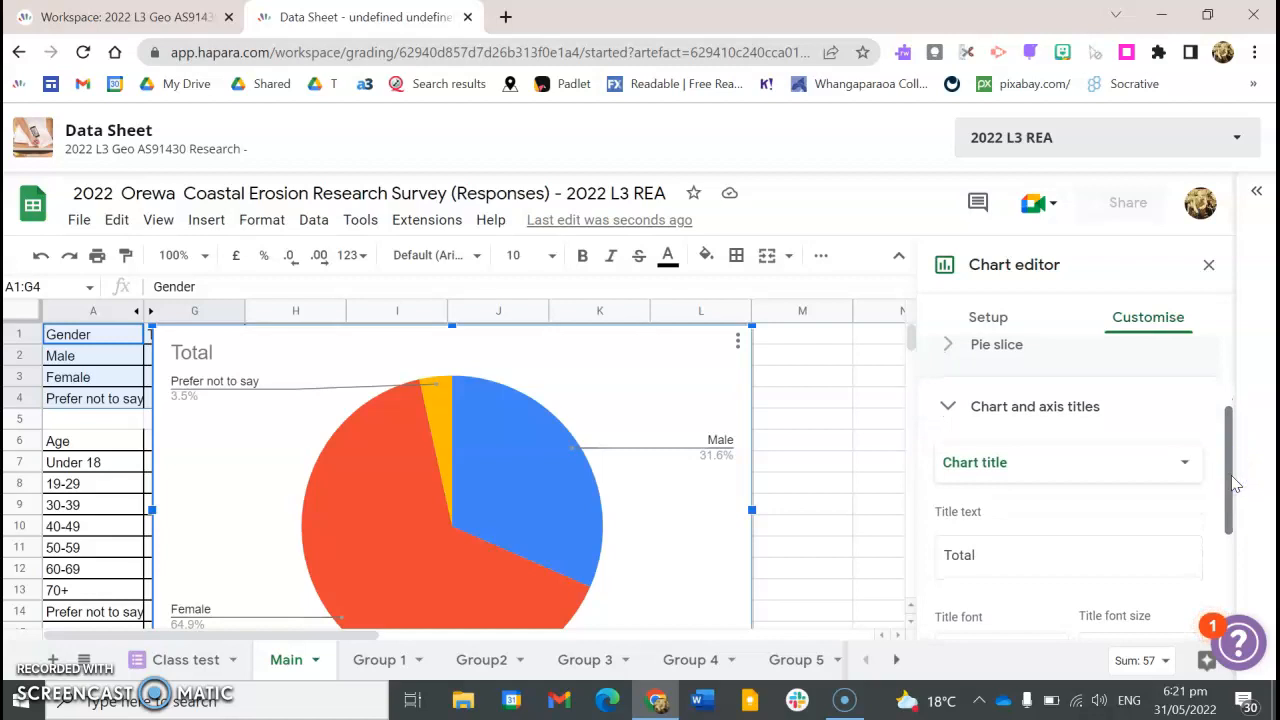
{"action": "left_click", "coordinate": [1007, 555]}
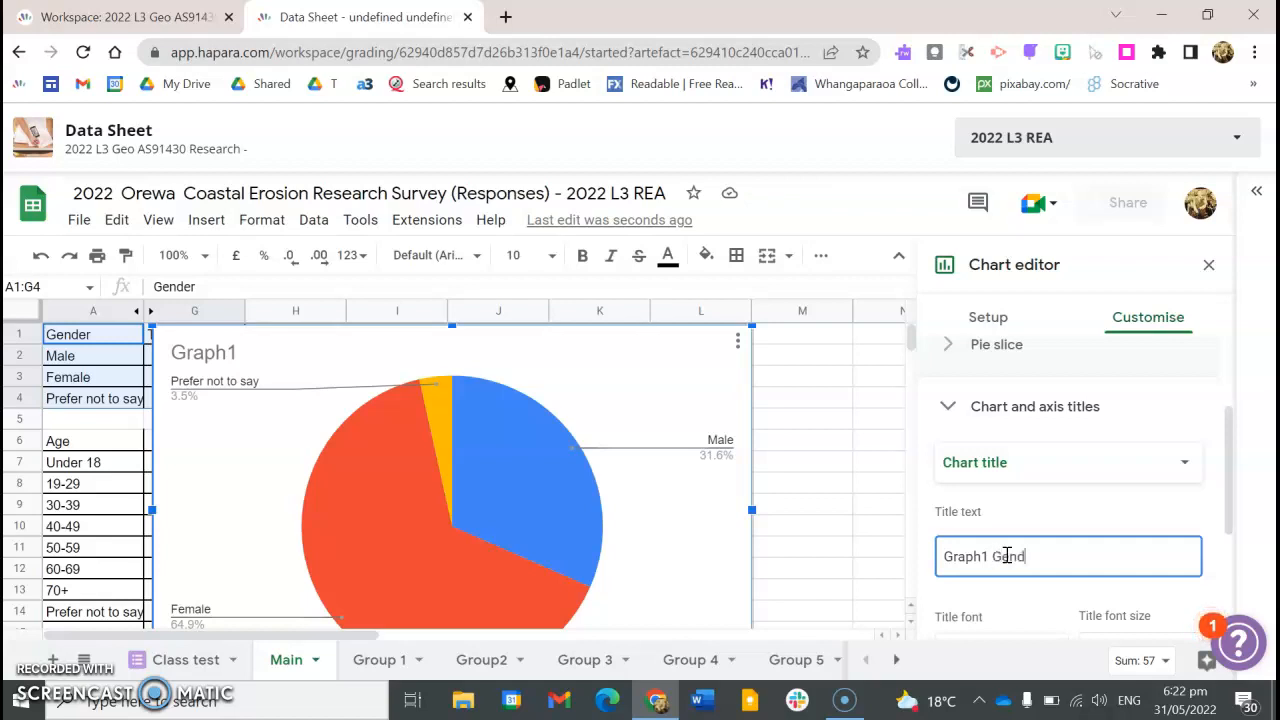
{"action": "type", "text": "of Respondents"}
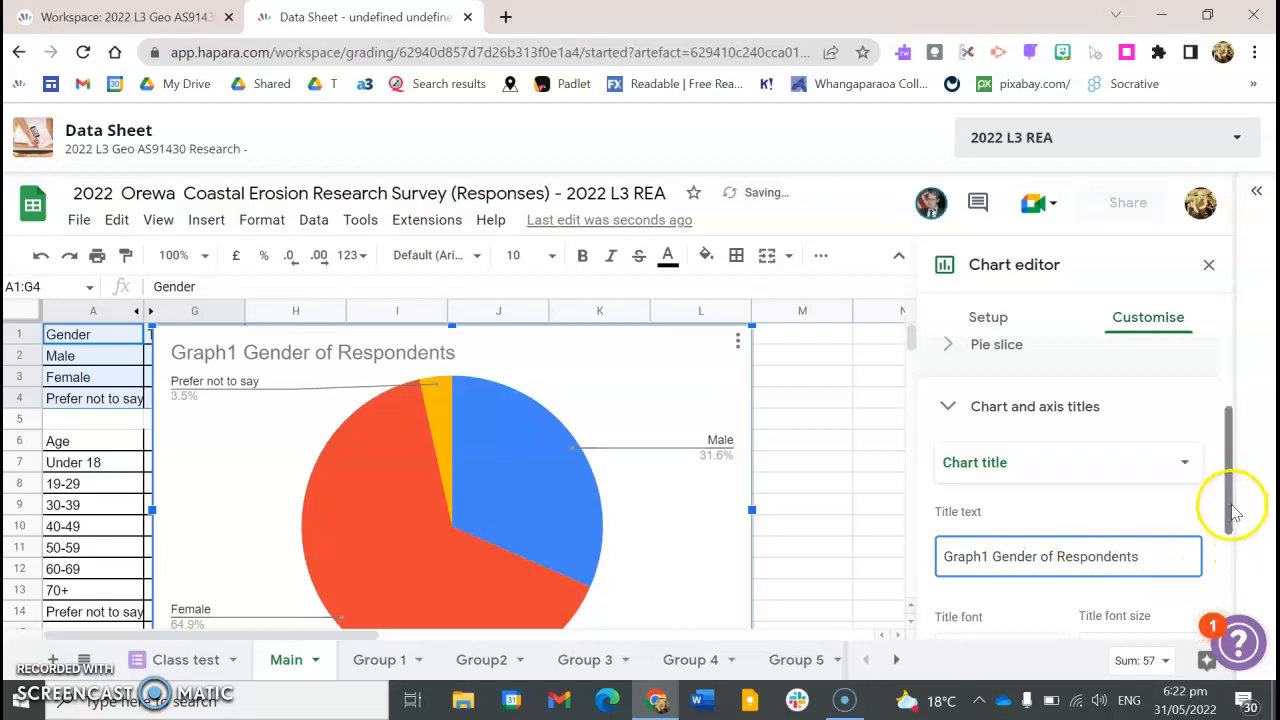
{"action": "left_click_drag", "start_coordinate": [1228, 517], "coordinate": [1229, 600]}
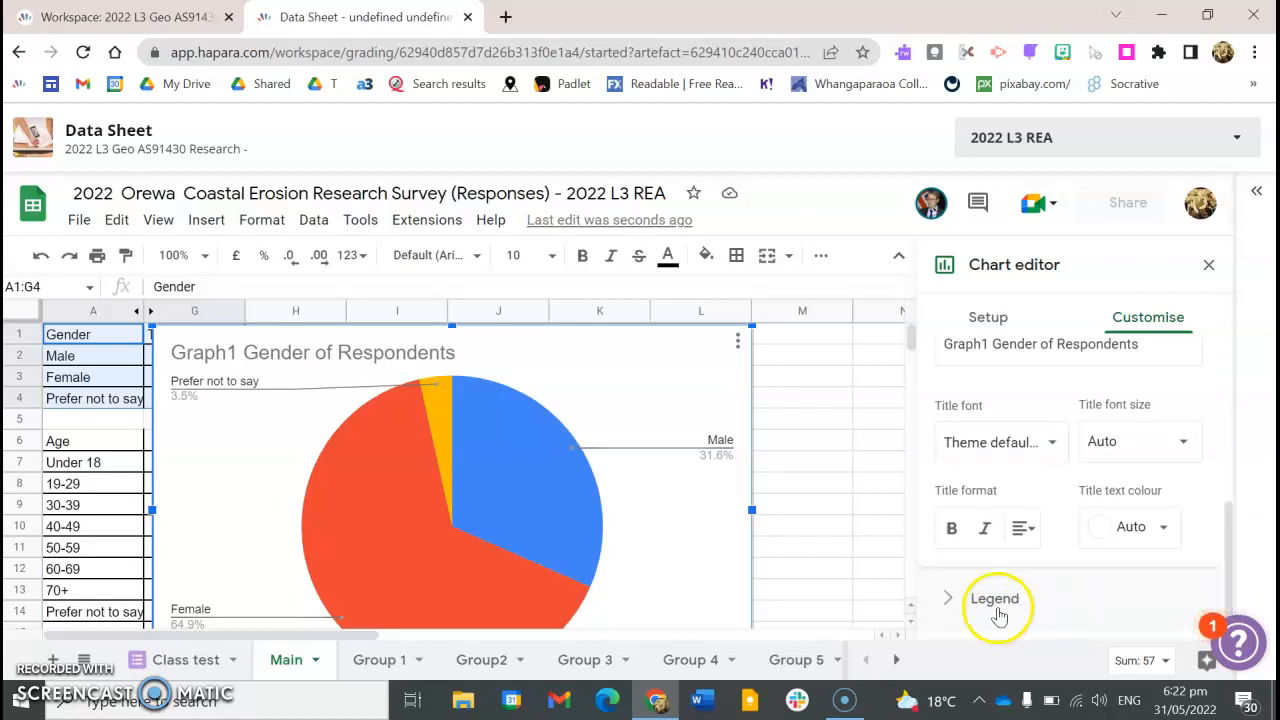
{"action": "left_click", "coordinate": [947, 605]}
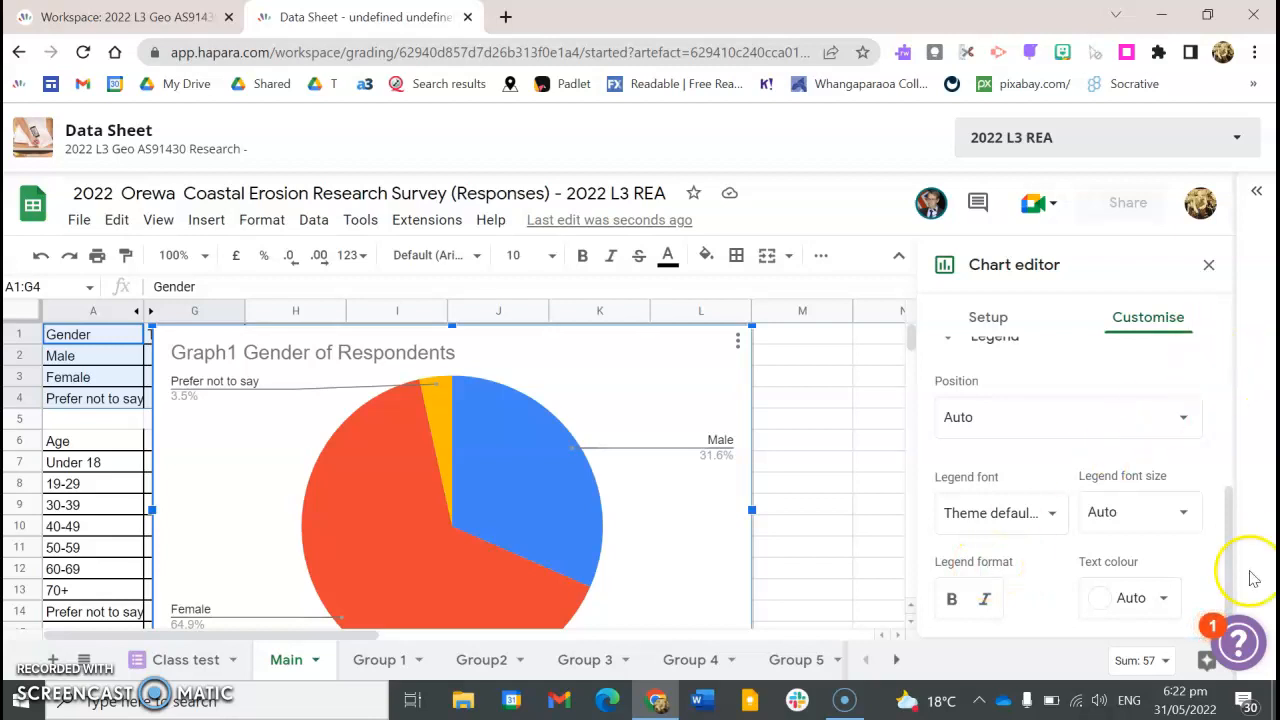
{"action": "left_click_drag", "start_coordinate": [1228, 570], "coordinate": [1230, 368]}
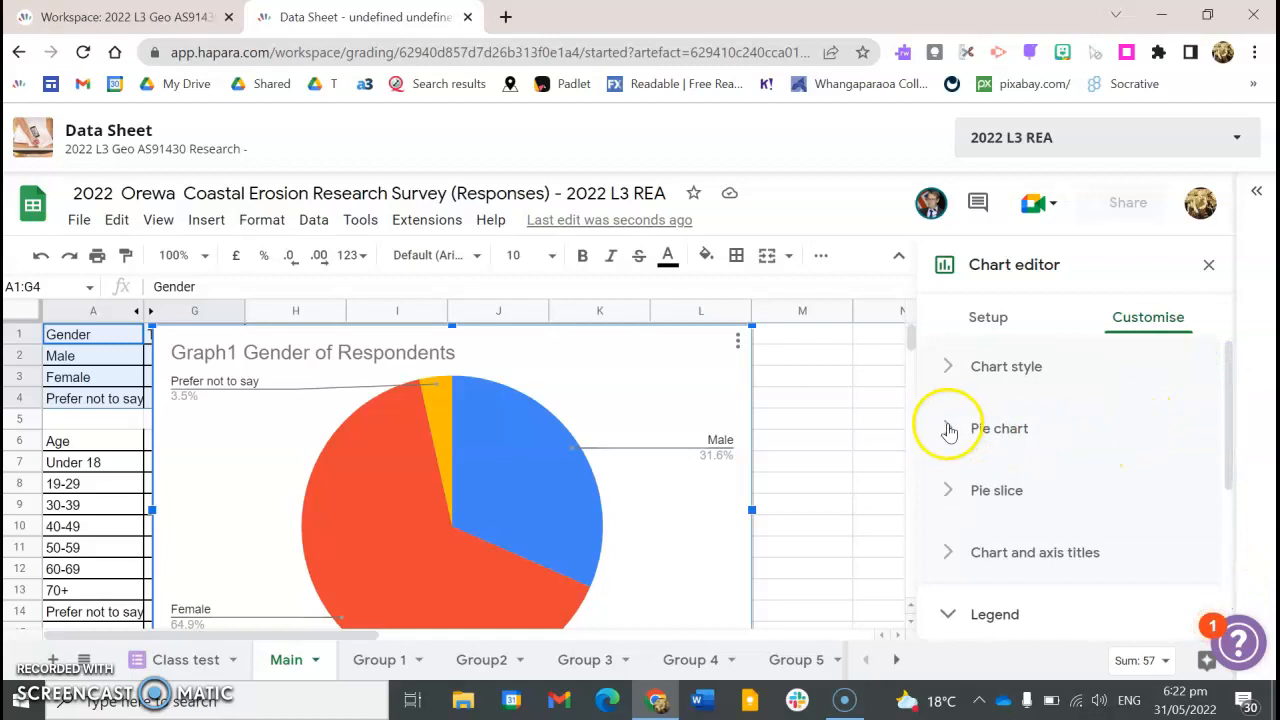
Change the gender chart to a bar chart and review its axes and data setup.
{"action": "left_click", "coordinate": [986, 310]}
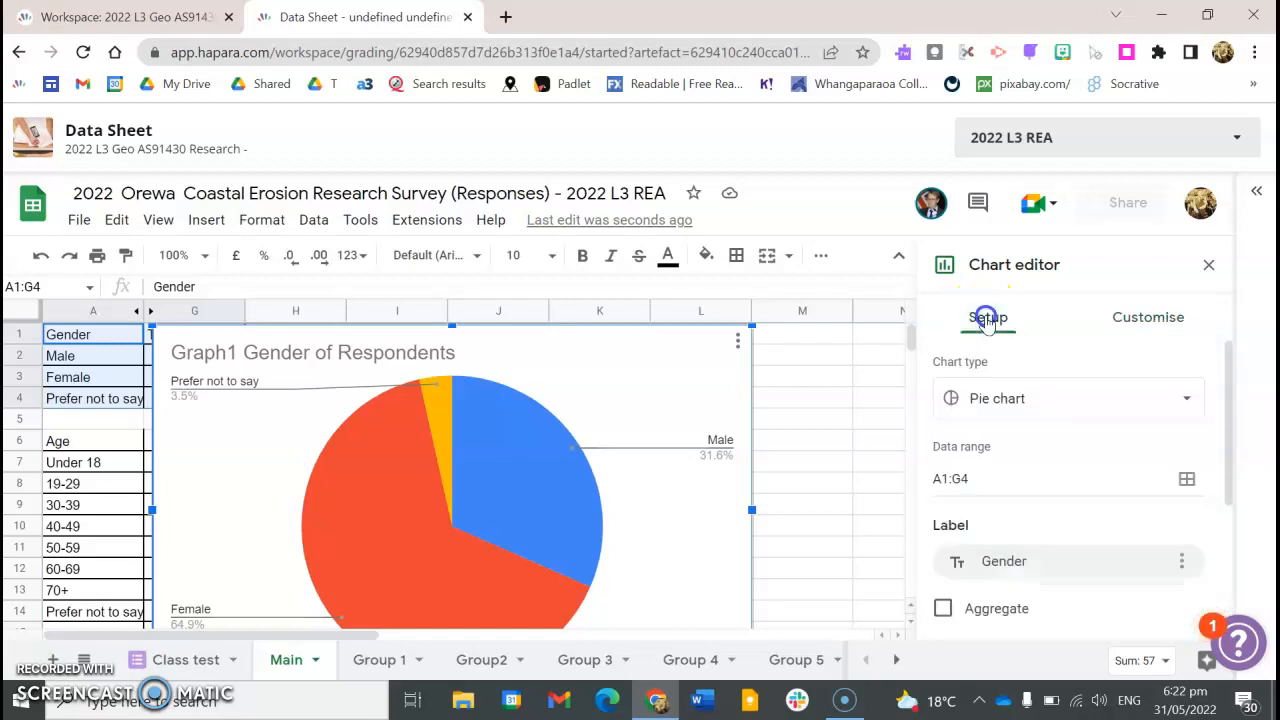
{"action": "left_click", "coordinate": [1190, 402]}
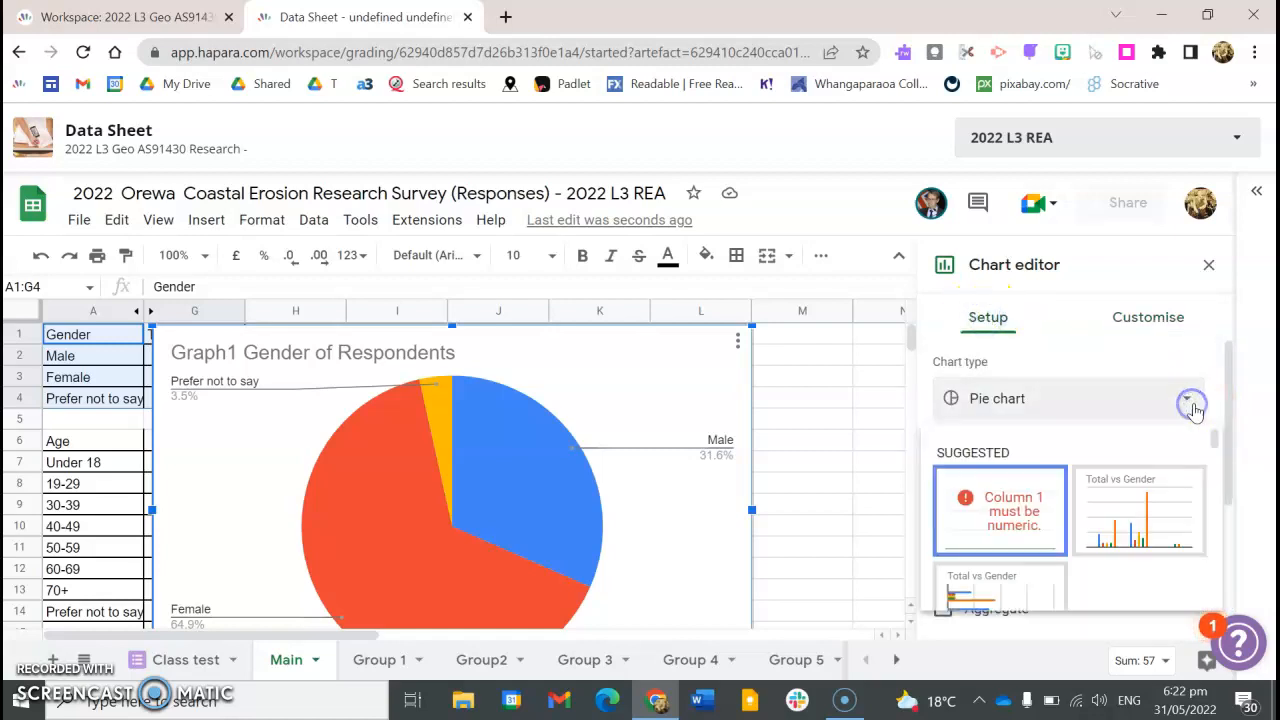
{"action": "left_click", "coordinate": [1233, 458]}
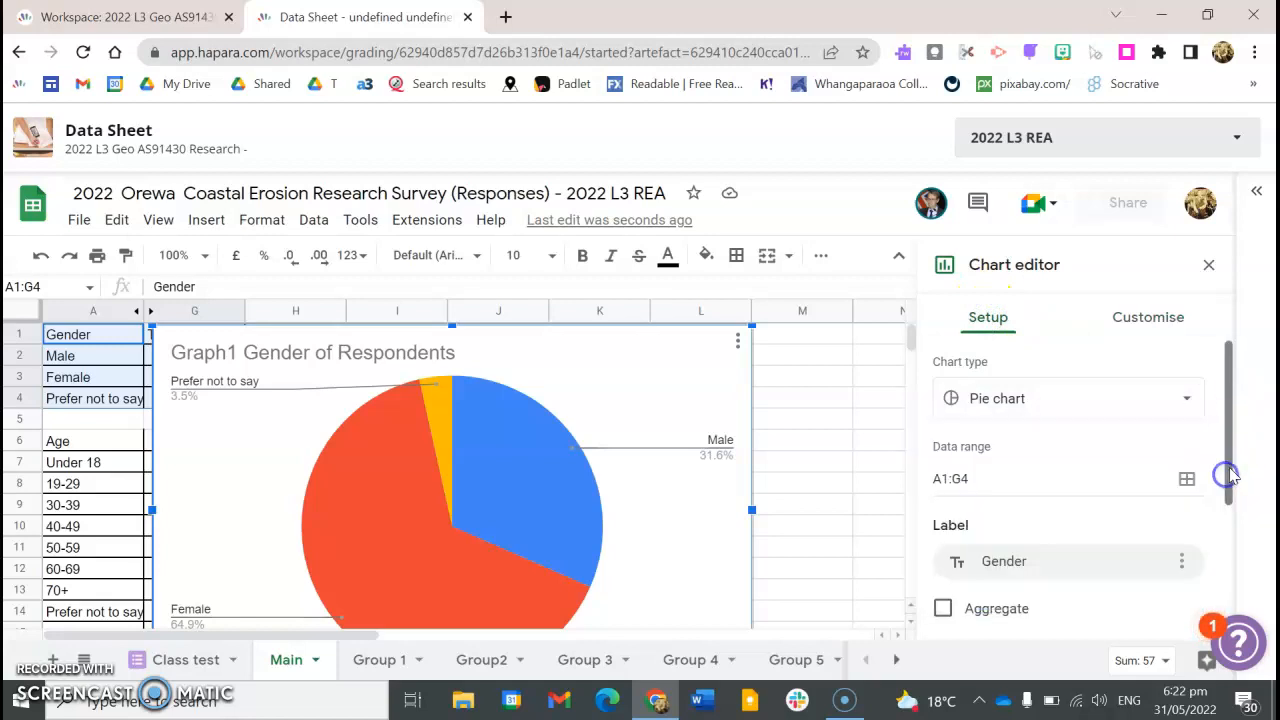
{"action": "left_click", "coordinate": [1184, 400]}
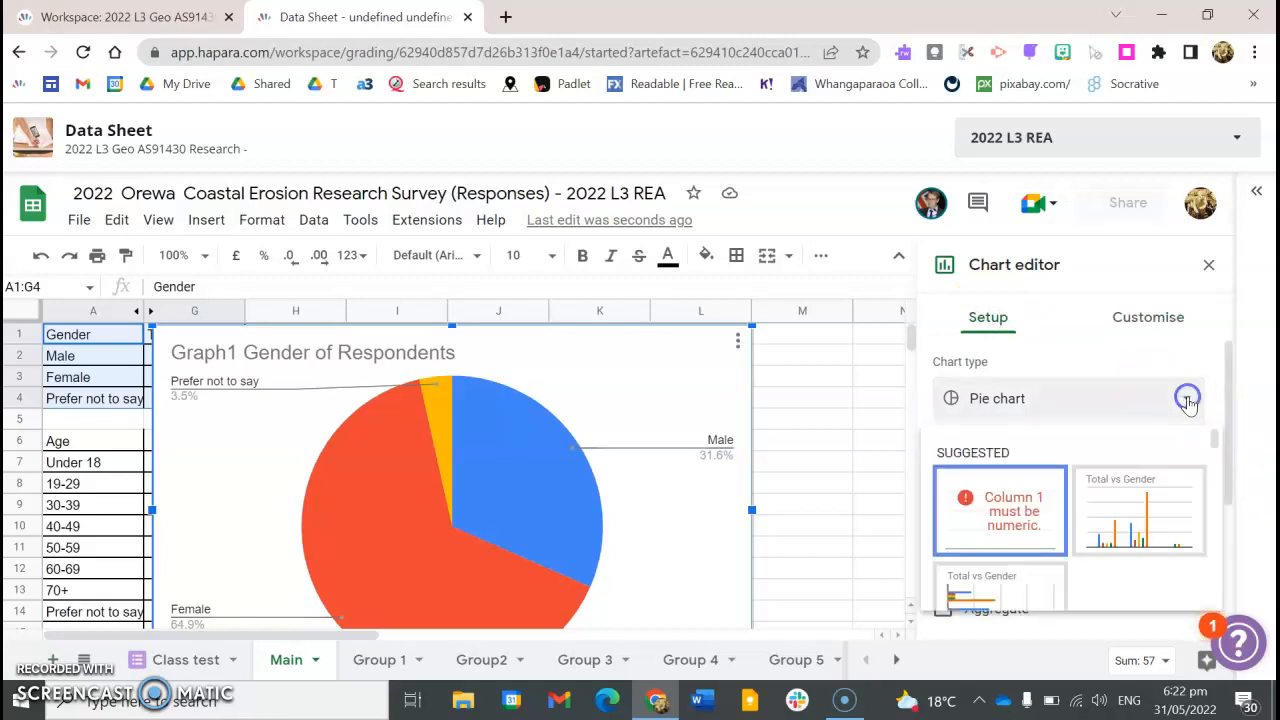
{"action": "mouse_move", "coordinate": [1230, 388]}
{"action": "left_mouse_down"}
{"action": "mouse_move", "coordinate": [1229, 443]}
{"action": "mouse_move", "coordinate": [1238, 395]}
{"action": "left_mouse_up"}
{"action": "left_click", "coordinate": [1187, 377]}
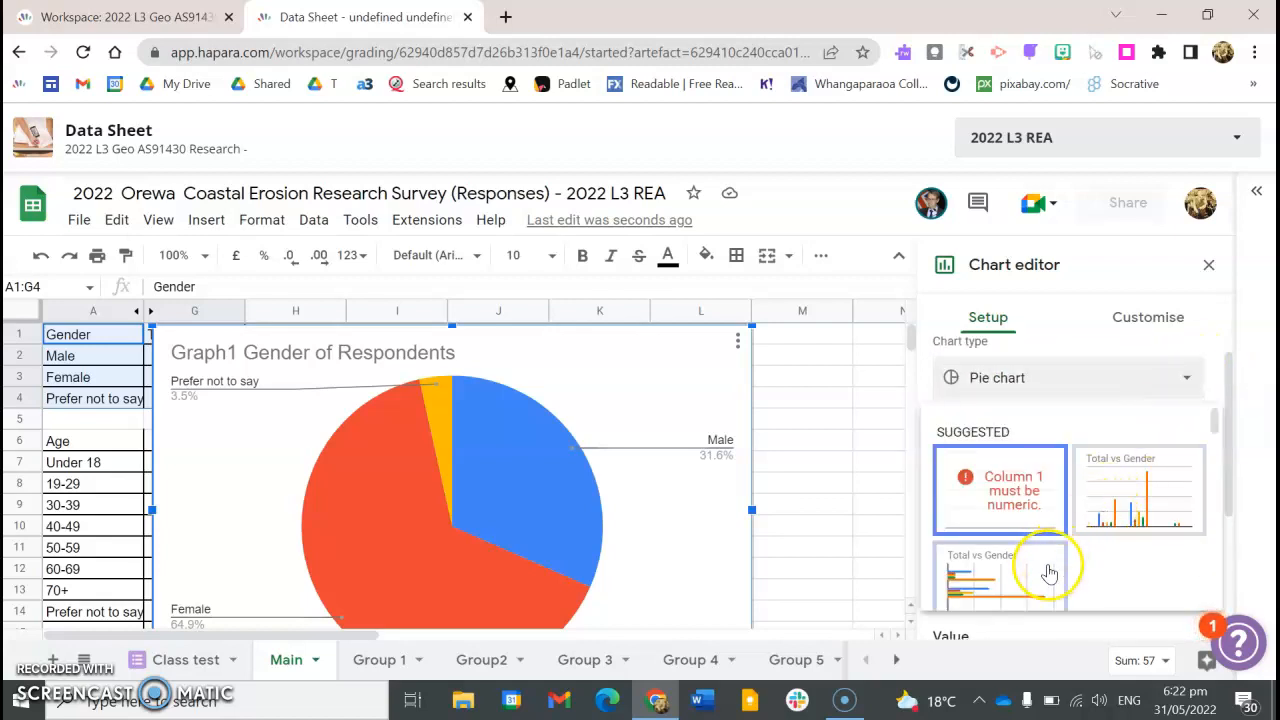
{"action": "scroll", "coordinate": [1049, 573], "scroll_direction": "down", "scroll_amount": 2}
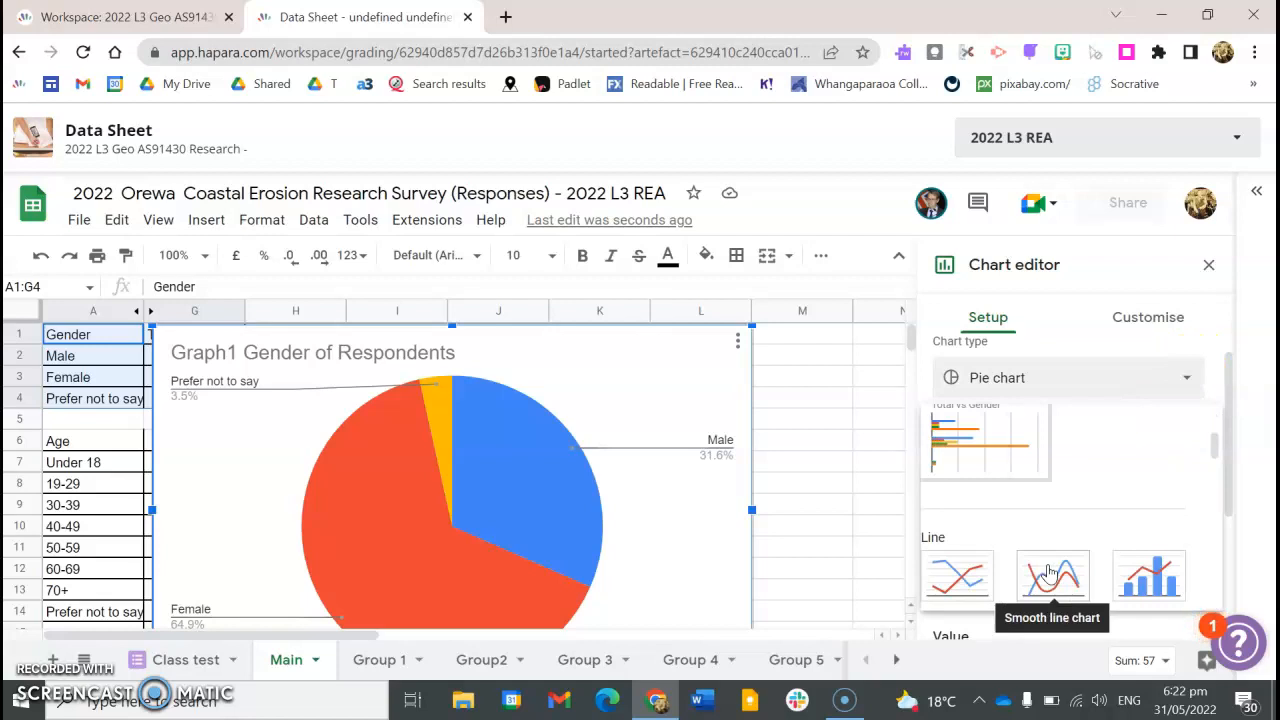
{"action": "left_click", "coordinate": [993, 458]}
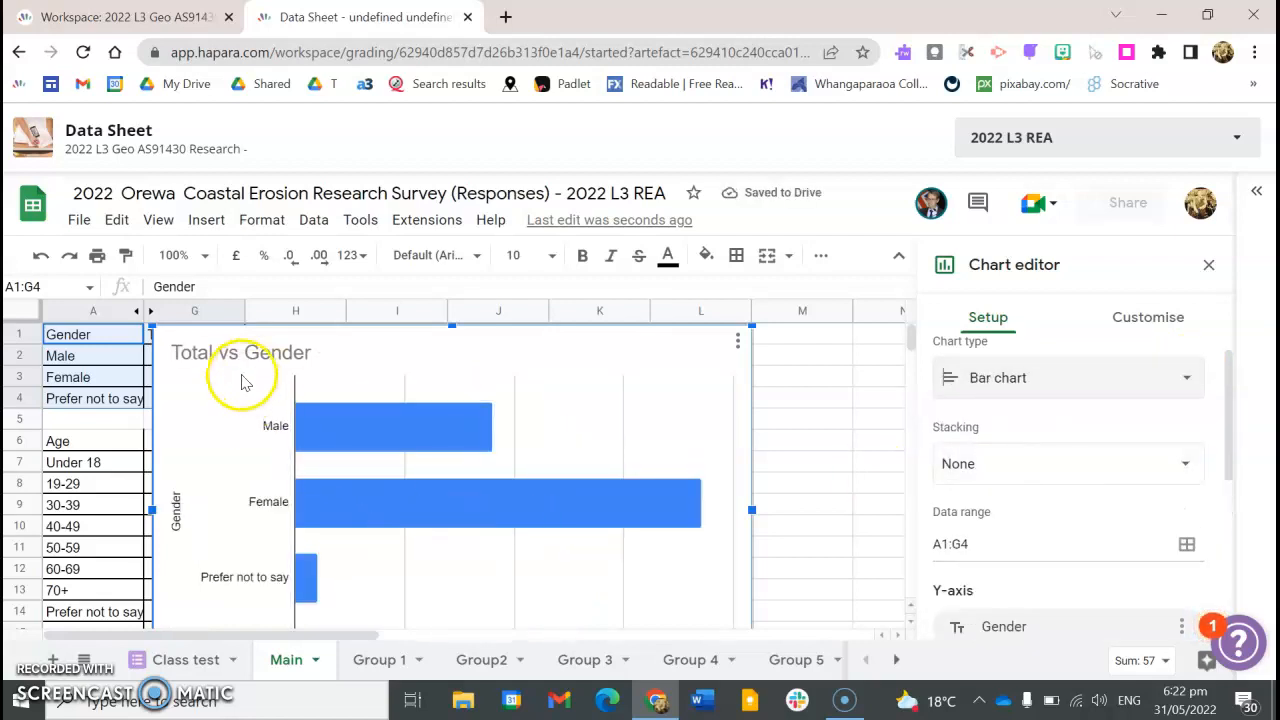
{"action": "left_click", "coordinate": [328, 445]}
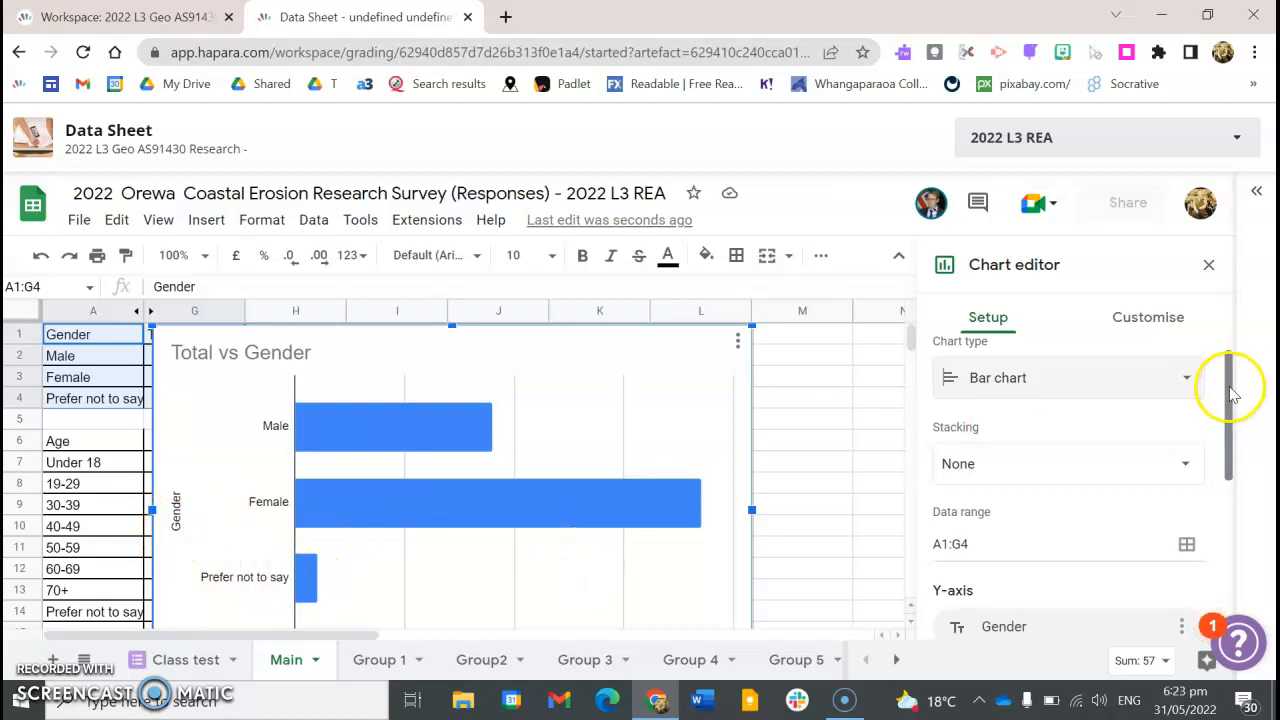
{"action": "left_click", "coordinate": [1234, 440]}
{"action": "left_click_drag", "start_coordinate": [1232, 398], "coordinate": [1236, 460]}
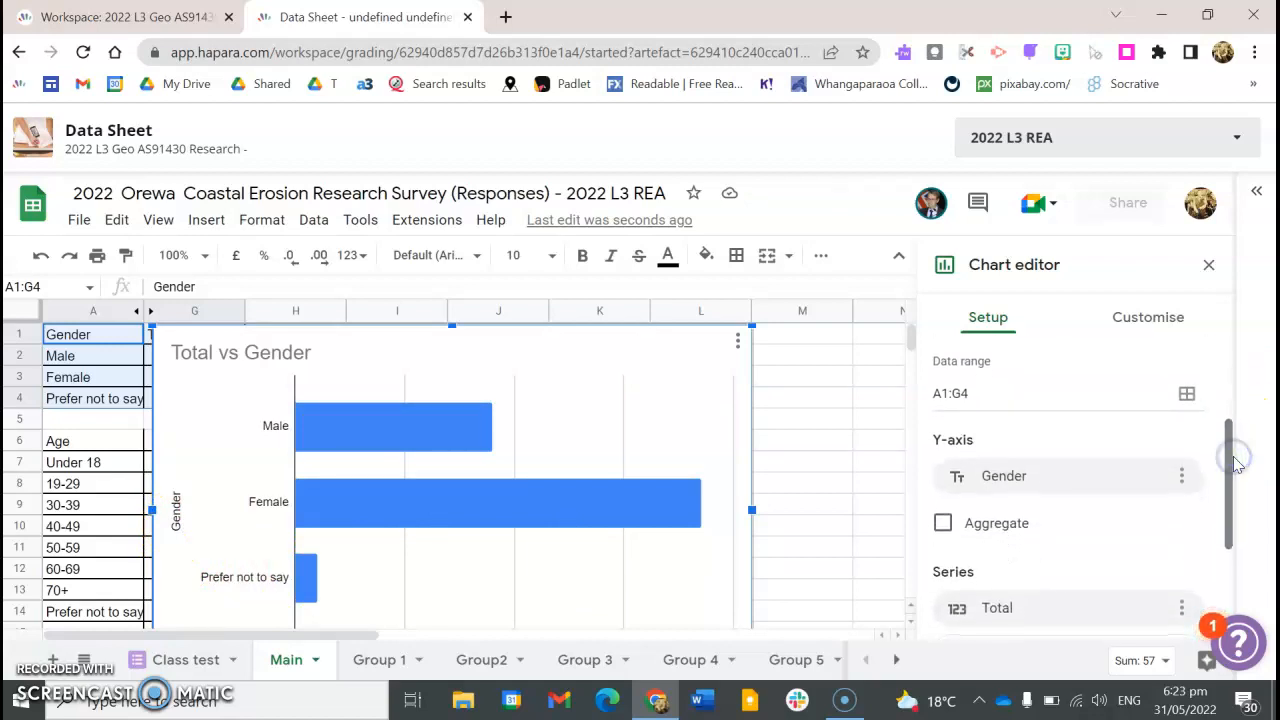
{"action": "left_click_drag", "start_coordinate": [911, 340], "coordinate": [911, 342]}
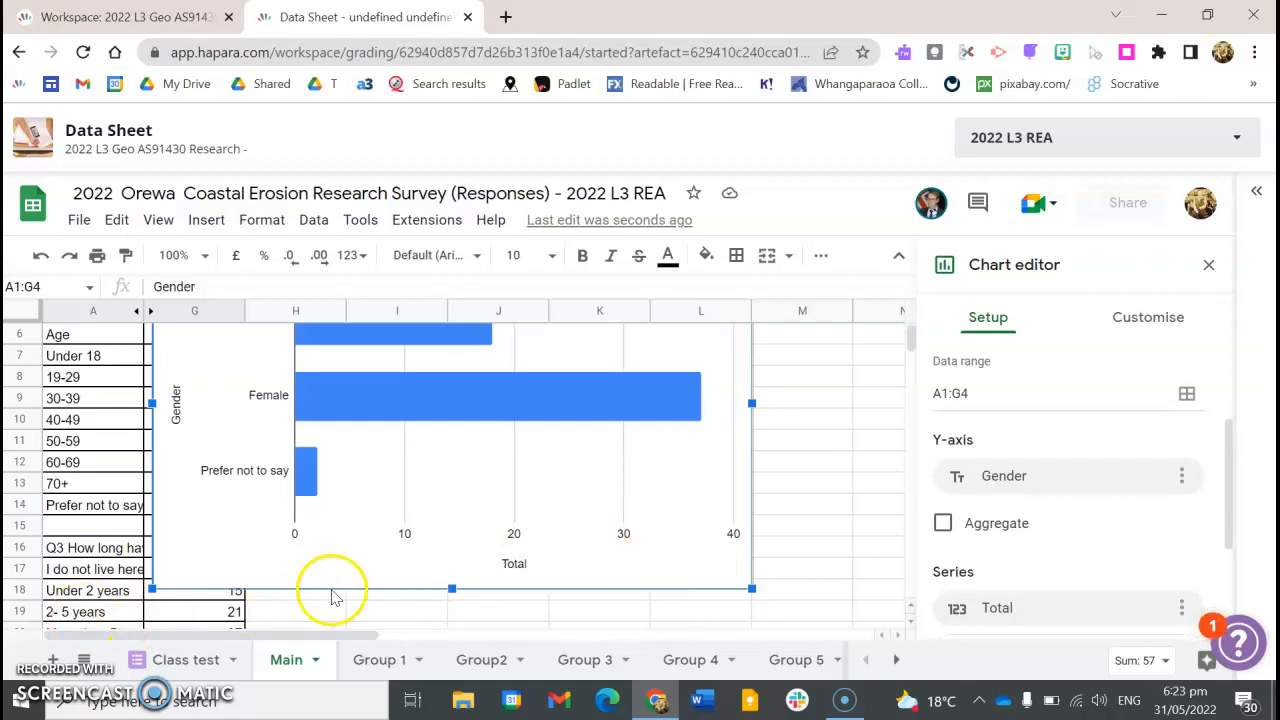
Undo the bar chart conversion and the title edits, and delete the gender chart.
{"action": "left_click", "coordinate": [42, 260]}
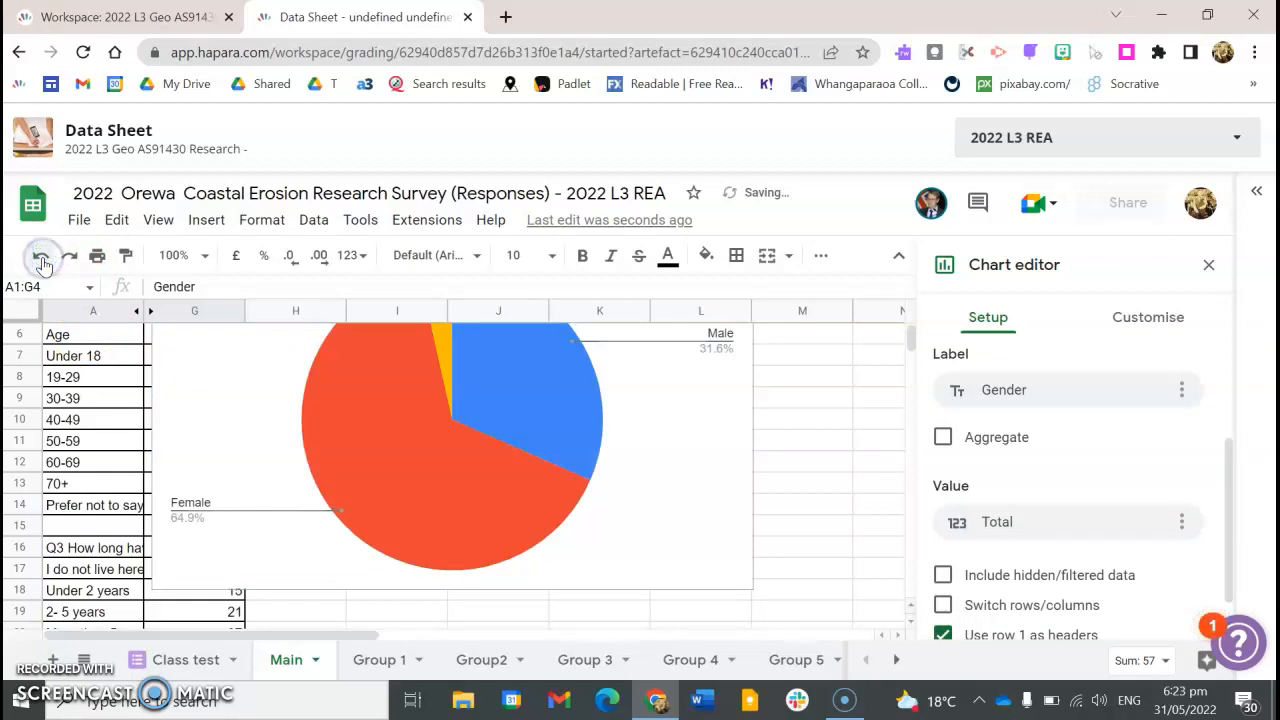
{"action": "left_click", "coordinate": [1209, 264]}
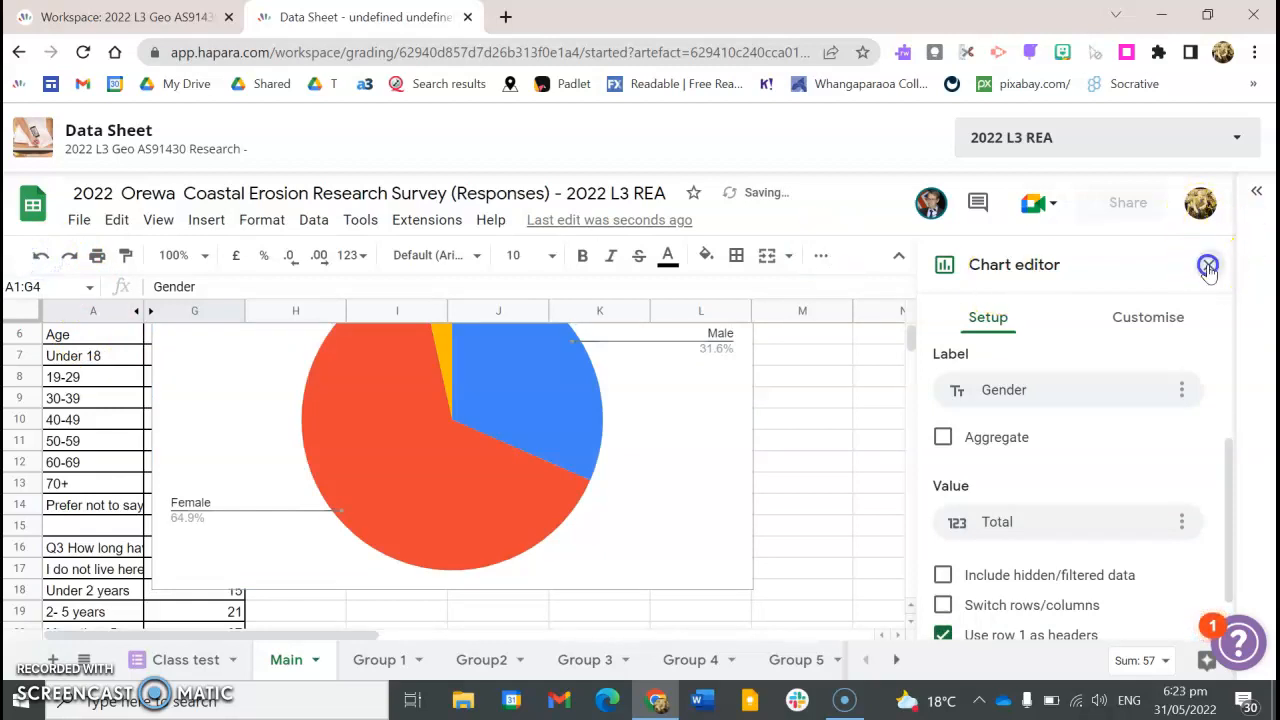
{"action": "left_click", "coordinate": [40, 257]}
{"action": "left_click_drag", "start_coordinate": [1229, 341], "coordinate": [1230, 333]}
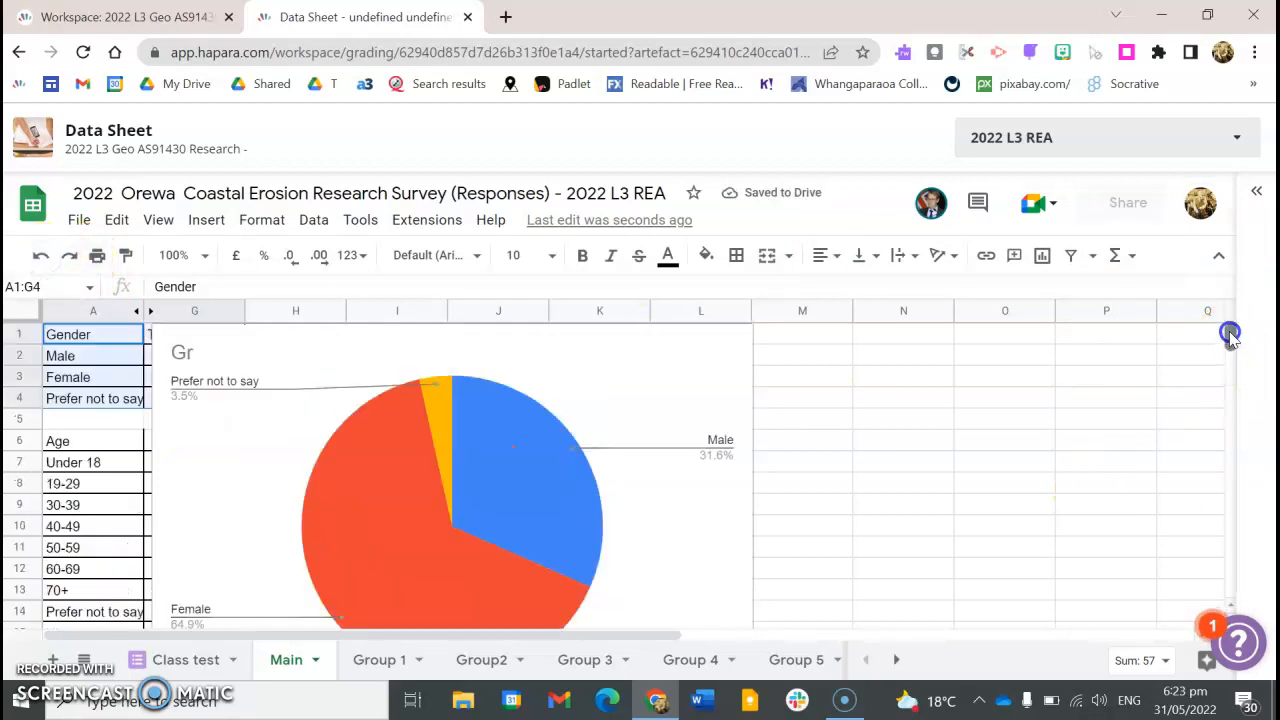
{"action": "left_click", "coordinate": [705, 385]}
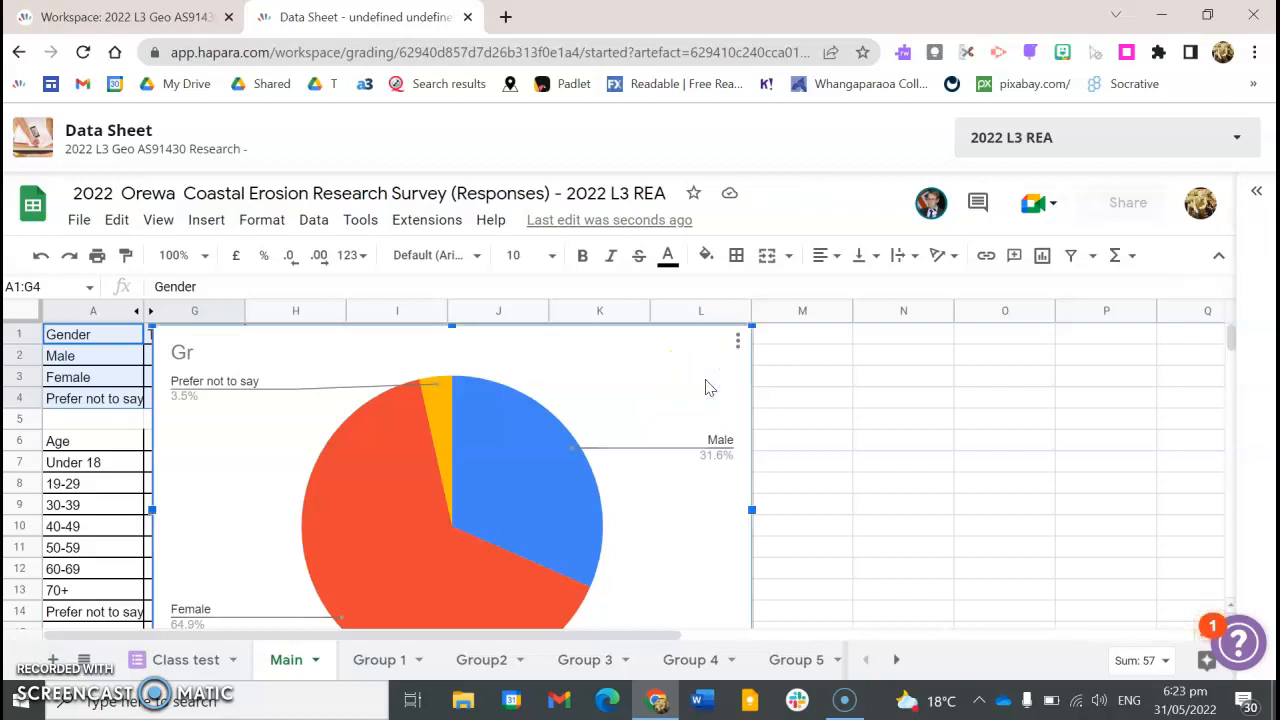
{"action": "key", "text": "Delete"}
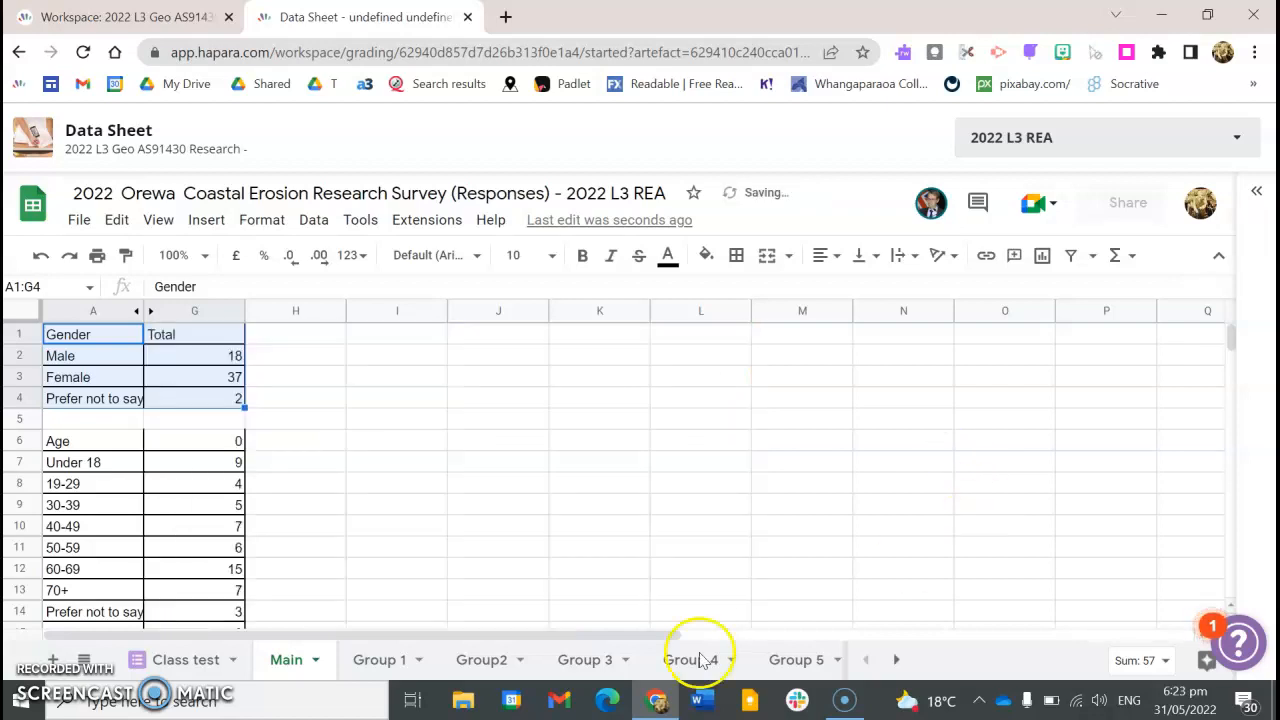
{"action": "left_click", "coordinate": [513, 638]}
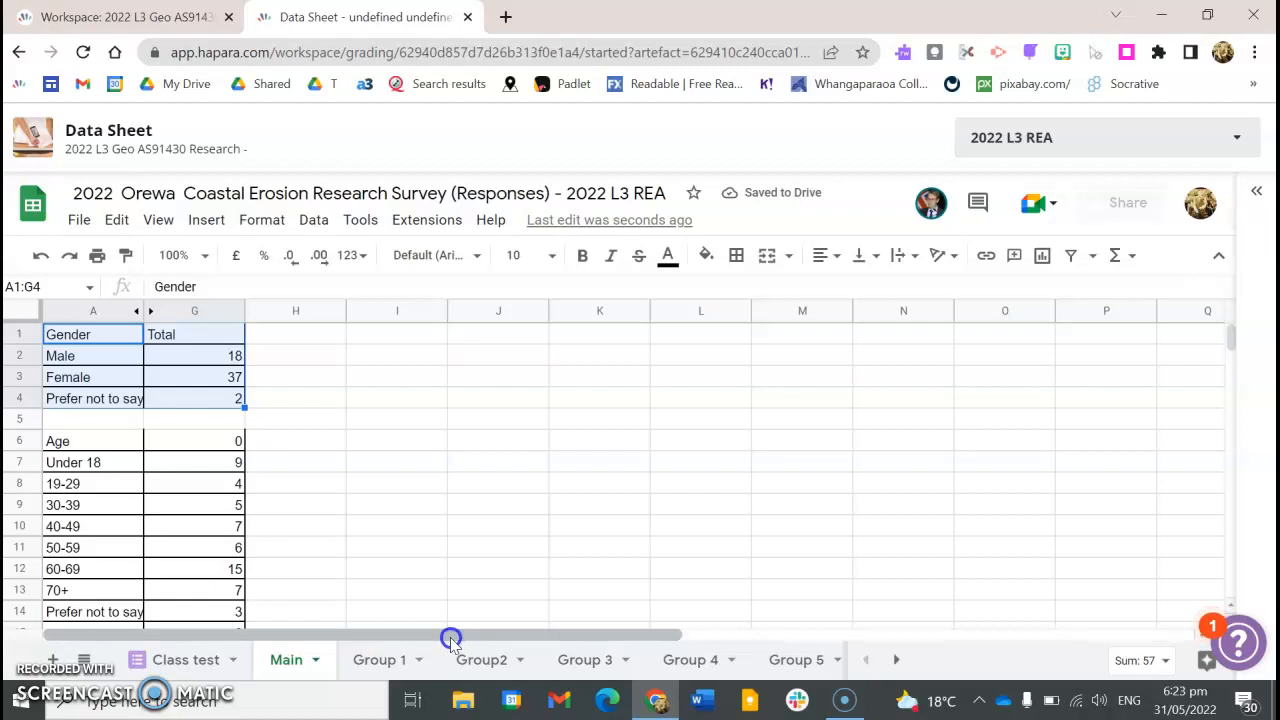